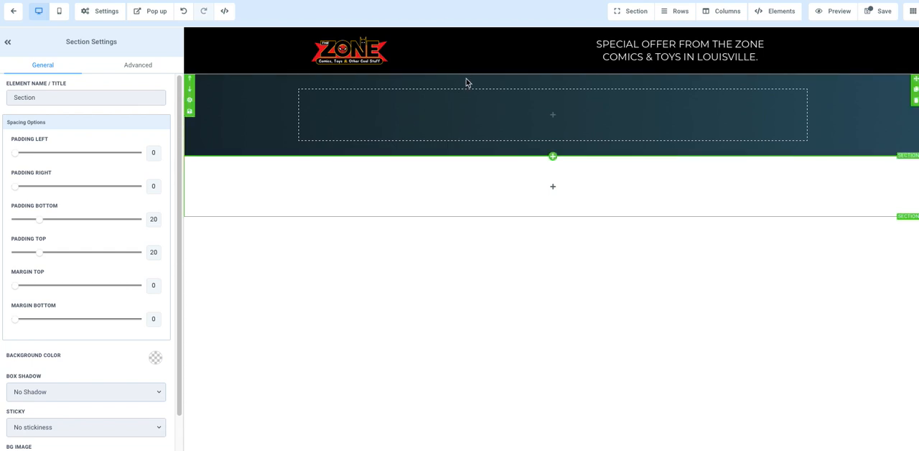
Add a two-column row to the empty white section below the dark gradient section
{"action": "mouse_move", "coordinate": [493, 105]}
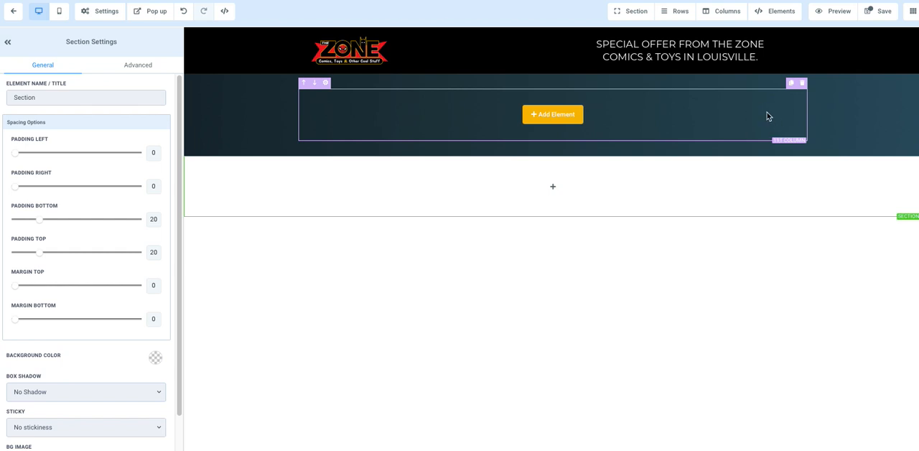
{"action": "mouse_move", "coordinate": [551, 186]}
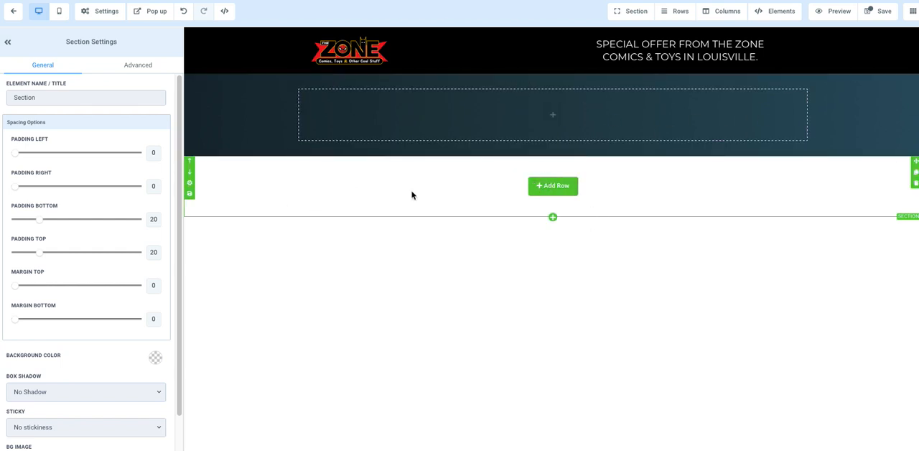
{"action": "left_click", "coordinate": [548, 186]}
{"action": "left_click", "coordinate": [893, 86]}
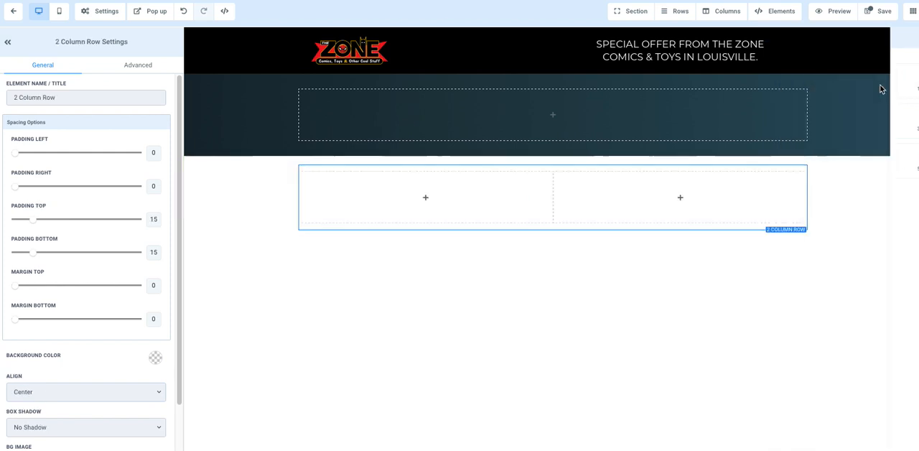
Add a headline element to the first column of the new two-column row
{"action": "mouse_move", "coordinate": [492, 185]}
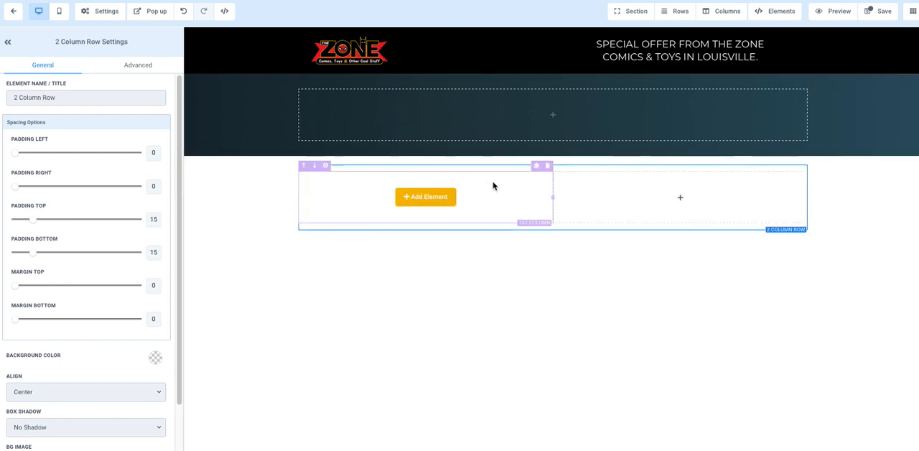
{"action": "left_click", "coordinate": [427, 198]}
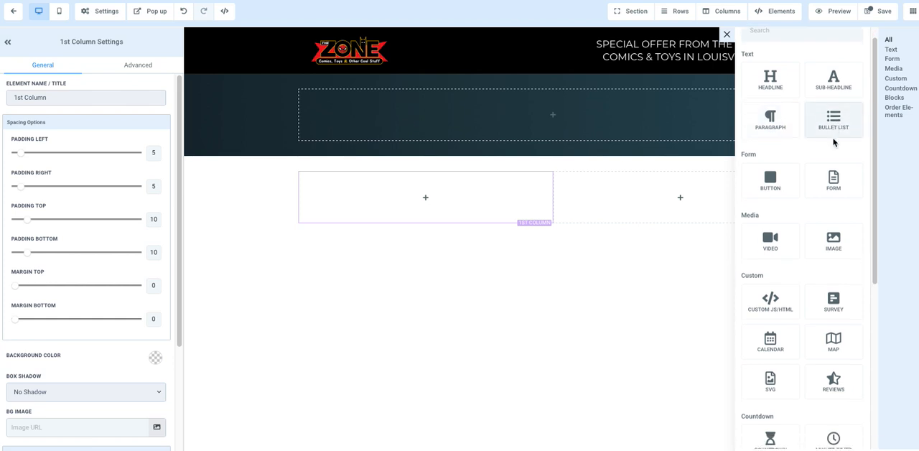
{"action": "scroll", "coordinate": [836, 143], "scroll_direction": "down", "scroll_amount": 2}
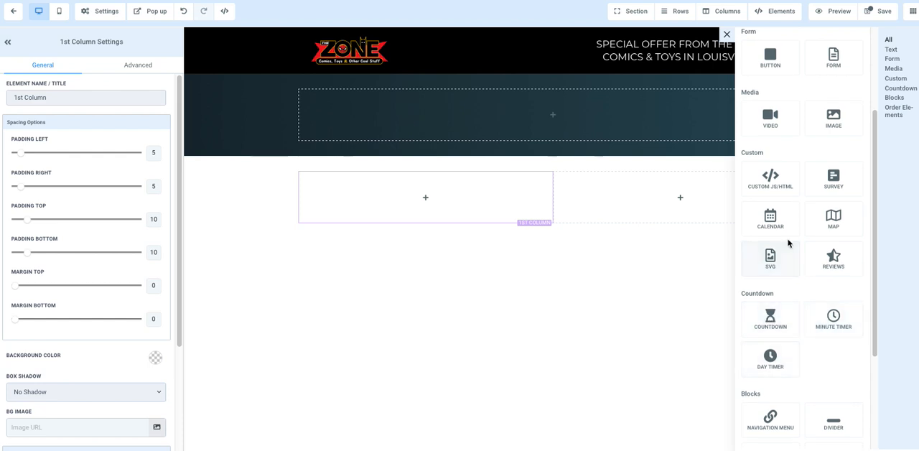
{"action": "scroll", "coordinate": [790, 249], "scroll_direction": "up", "scroll_amount": 1}
{"action": "scroll", "coordinate": [790, 250], "scroll_direction": "up", "scroll_amount": 1}
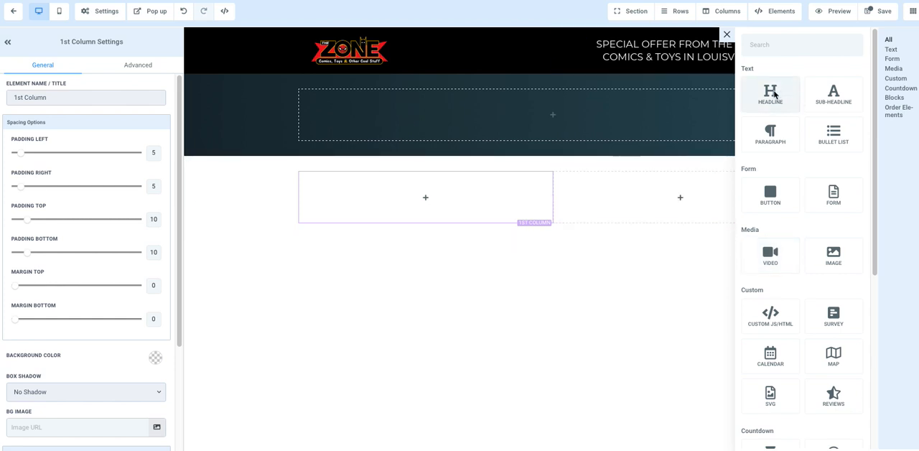
{"action": "left_click", "coordinate": [773, 94]}
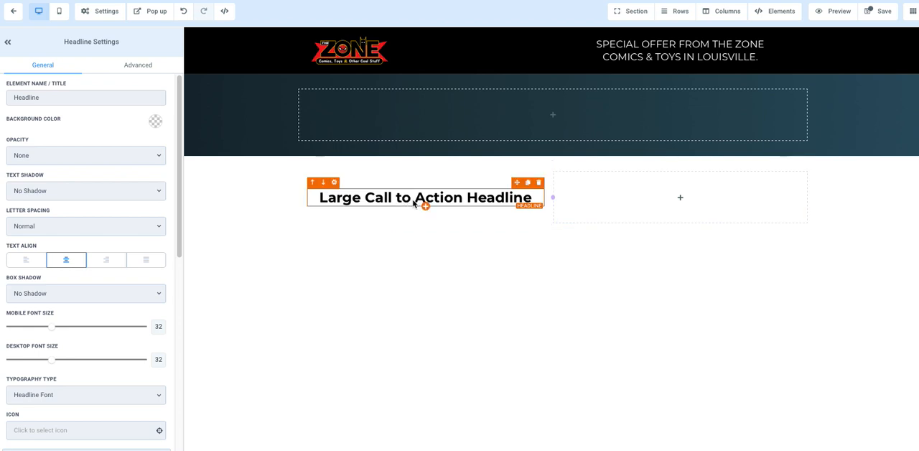
Add a sub-headline below the headline and an image placeholder below the sub-headline
{"action": "left_click", "coordinate": [426, 208]}
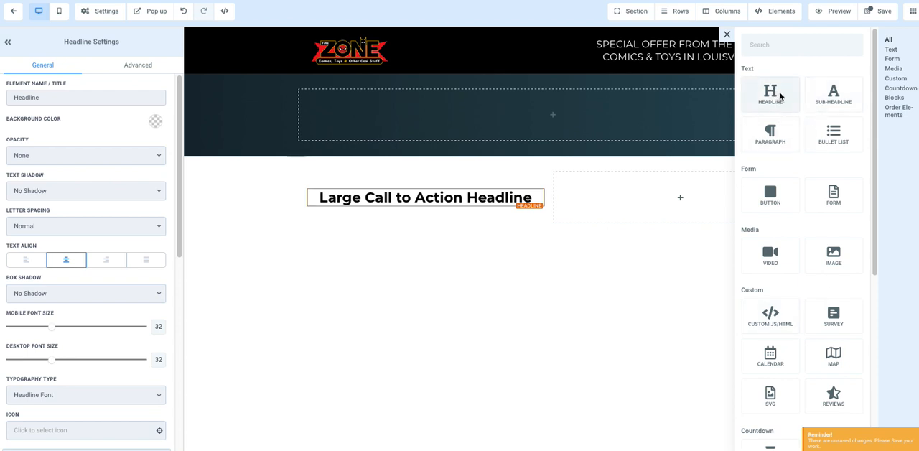
{"action": "left_click", "coordinate": [830, 101]}
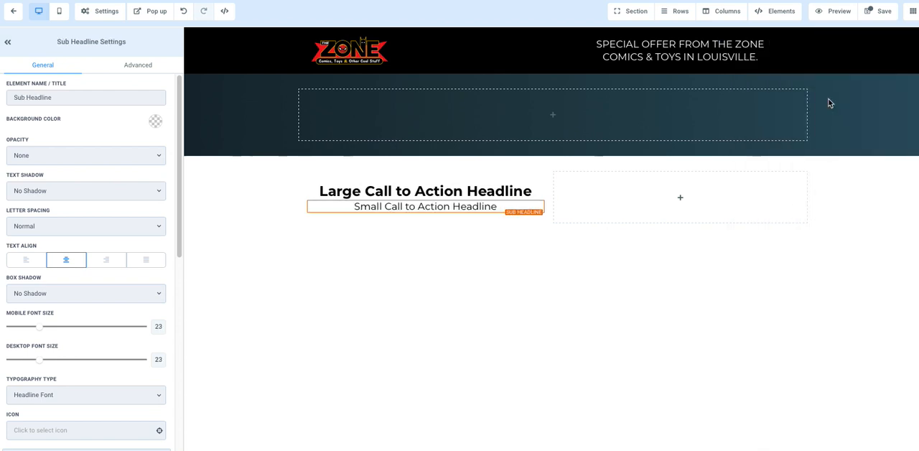
{"action": "left_click", "coordinate": [425, 213]}
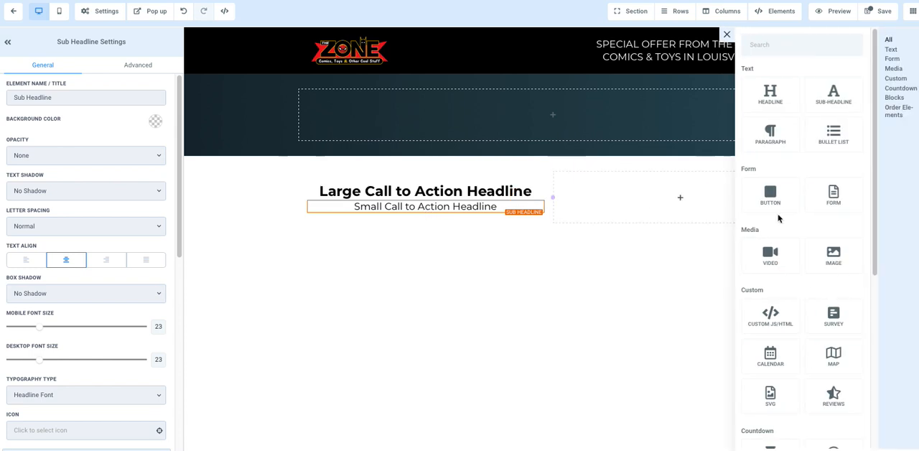
{"action": "left_click", "coordinate": [824, 256]}
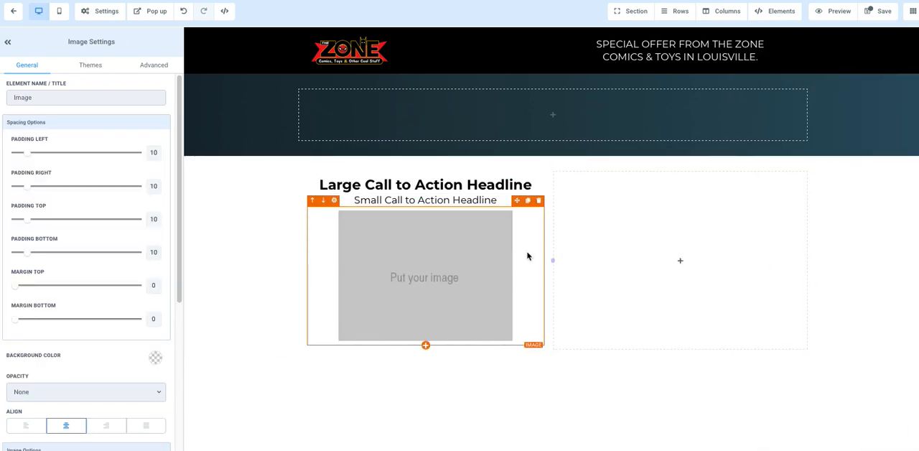
Add a video element to the empty second column and a countdown below the video
{"action": "left_click", "coordinate": [688, 261]}
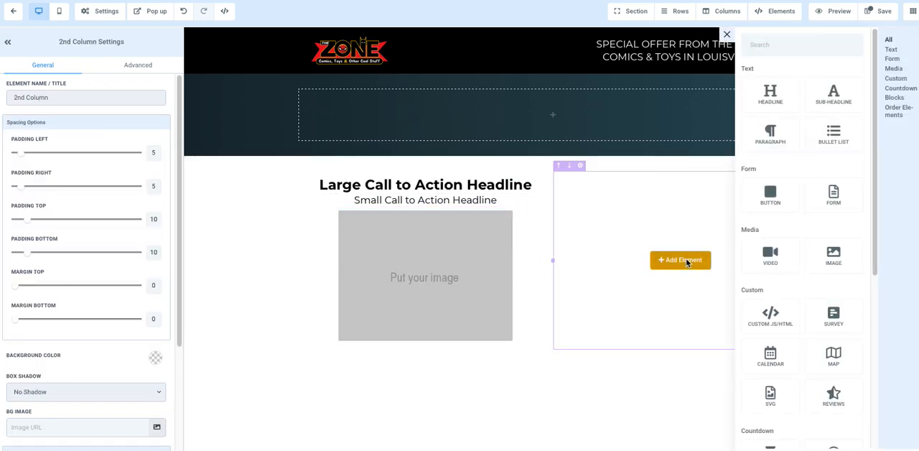
{"action": "left_click", "coordinate": [767, 257]}
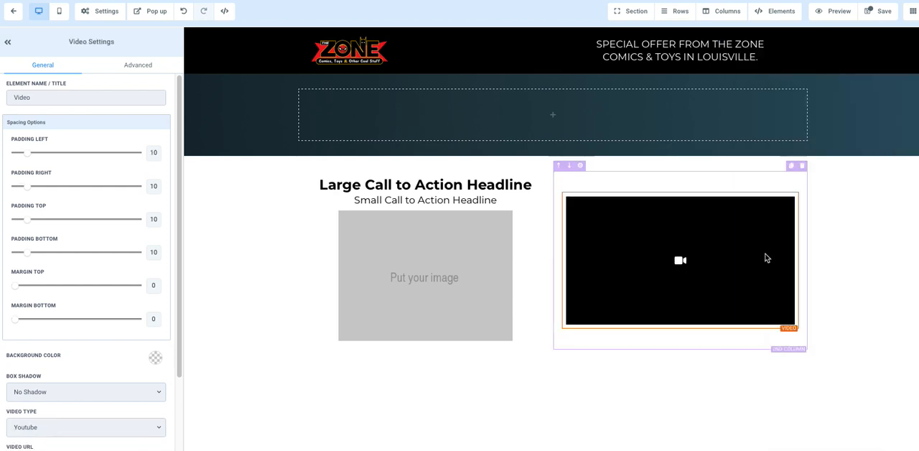
{"action": "left_click", "coordinate": [681, 330]}
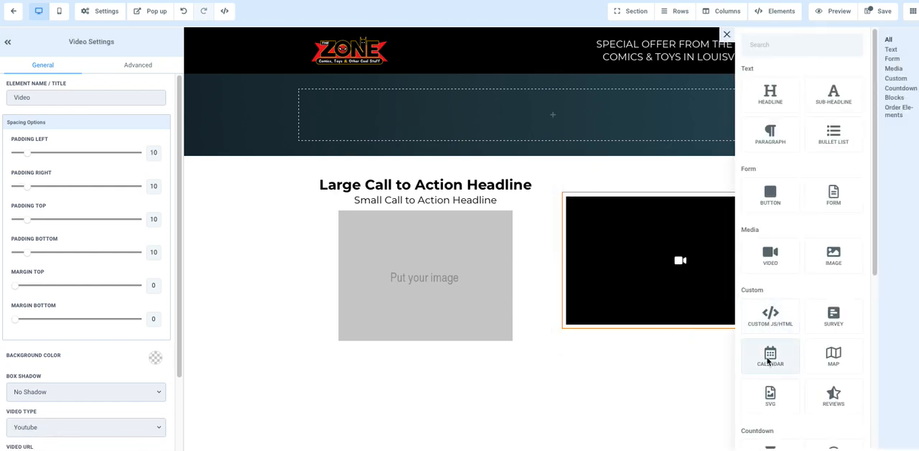
{"action": "scroll", "coordinate": [779, 362], "scroll_direction": "down", "scroll_amount": 3}
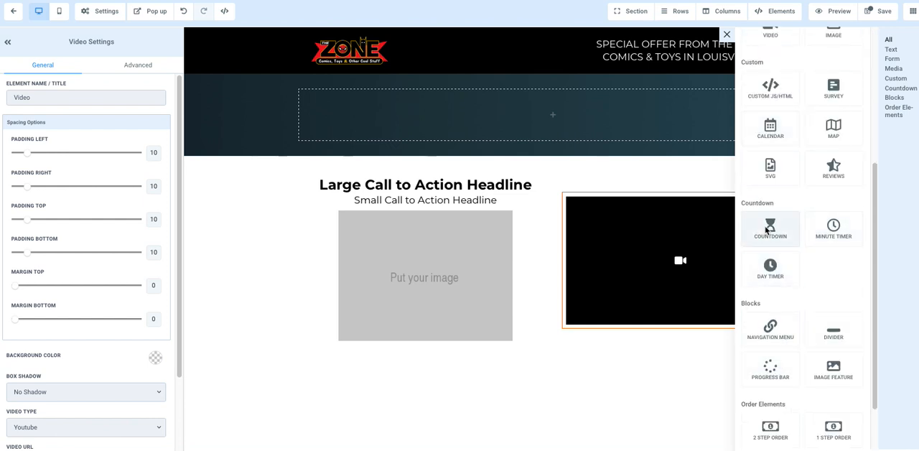
{"action": "left_click", "coordinate": [767, 230]}
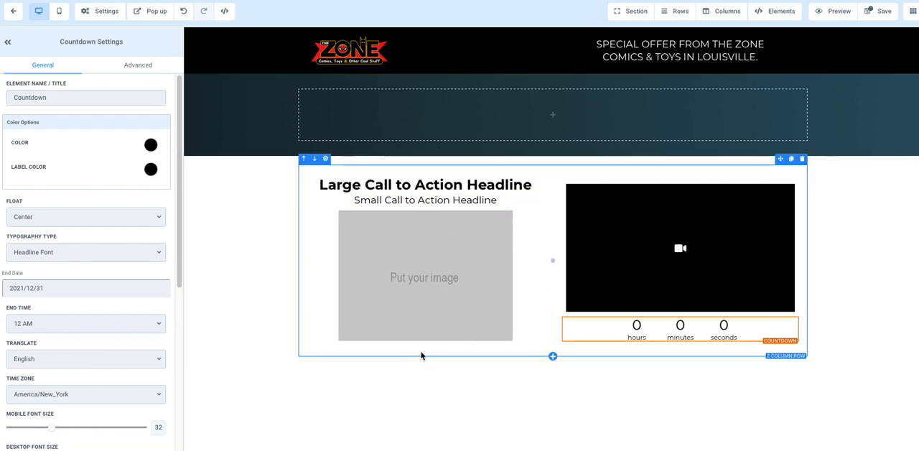
Add a button below the countdown and a reviews widget below the button
{"action": "left_click", "coordinate": [680, 343]}
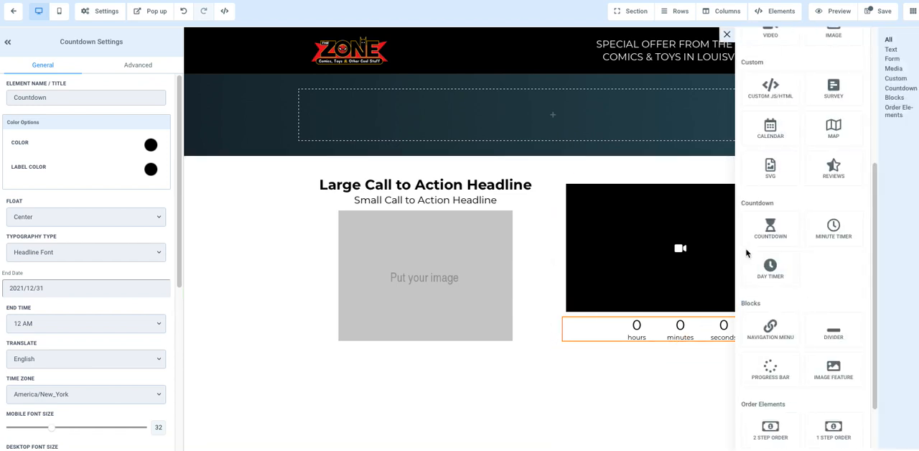
{"action": "scroll", "coordinate": [771, 183], "scroll_direction": "up", "scroll_amount": 3}
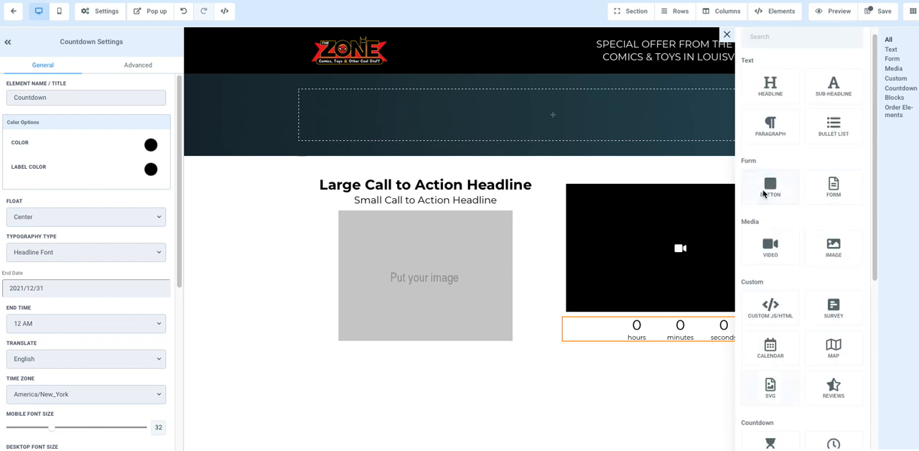
{"action": "left_click", "coordinate": [771, 188]}
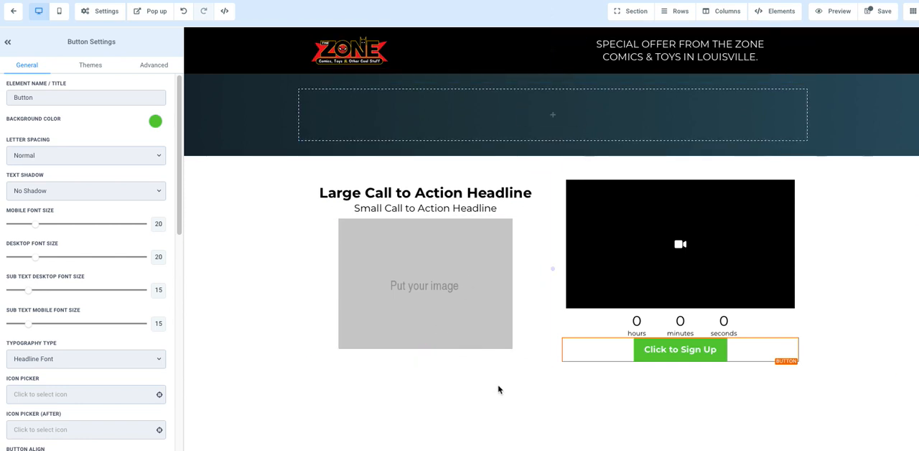
{"action": "left_click", "coordinate": [786, 14]}
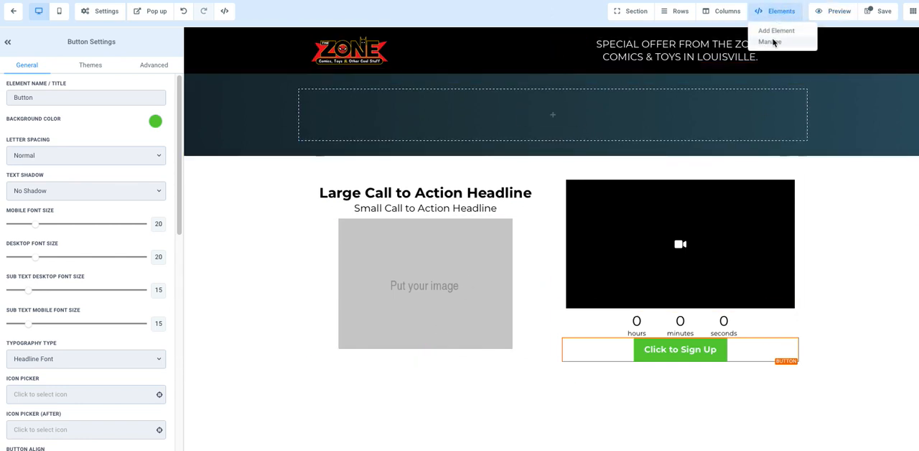
{"action": "left_click", "coordinate": [771, 34]}
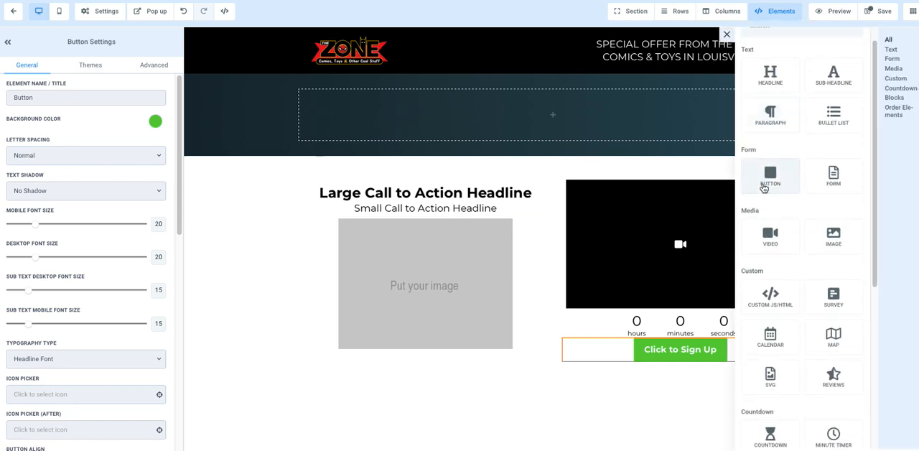
{"action": "scroll", "coordinate": [767, 189], "scroll_direction": "down", "scroll_amount": 2}
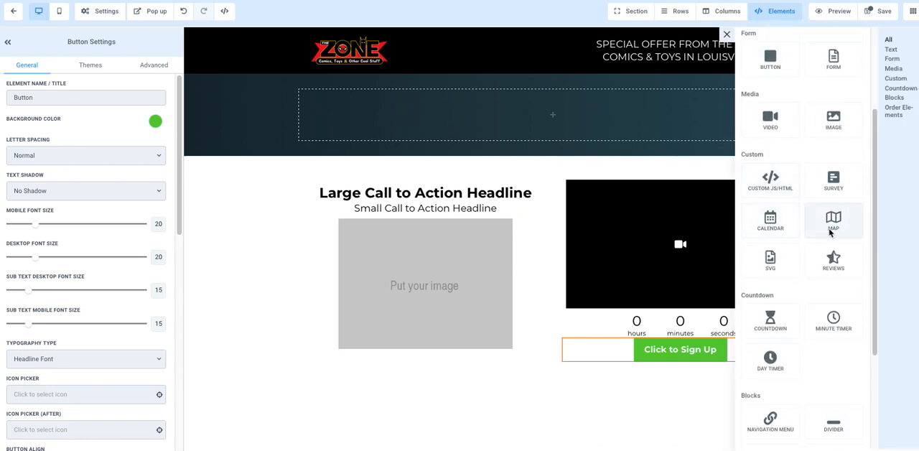
{"action": "left_click", "coordinate": [833, 262]}
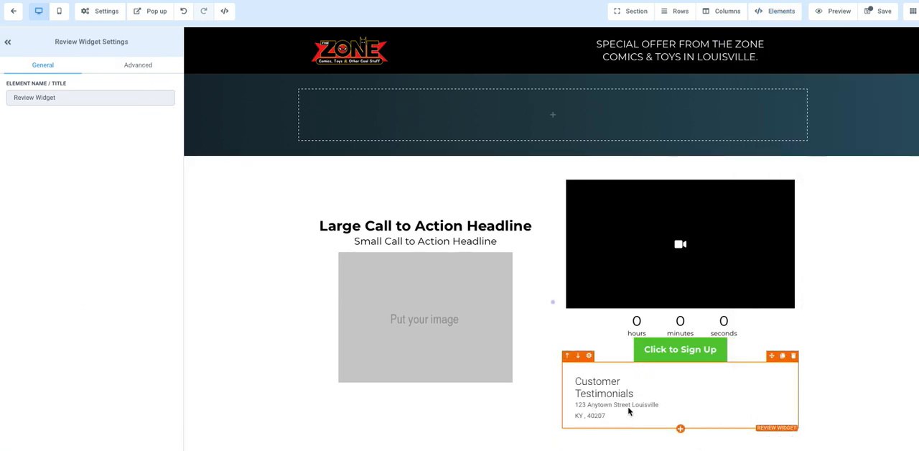
Add a minute timer below the reviews widget and a day timer below the minute timer
{"action": "left_click", "coordinate": [680, 429]}
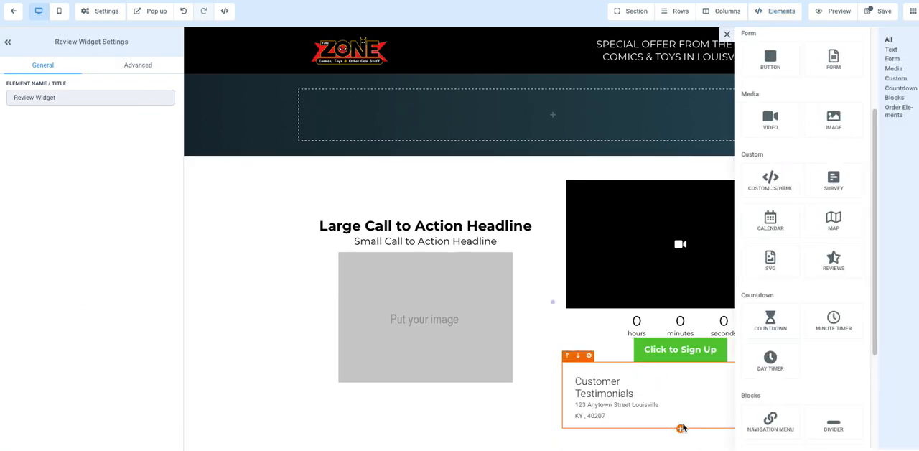
{"action": "left_click", "coordinate": [833, 323]}
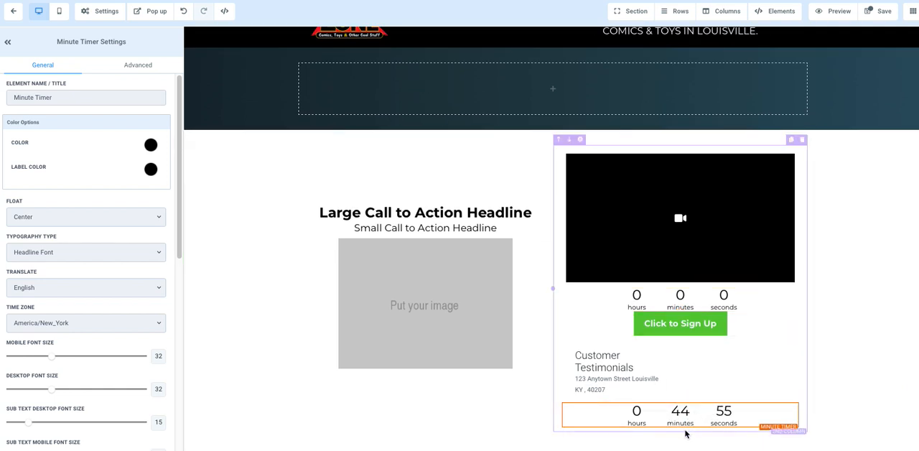
{"action": "left_click", "coordinate": [679, 428]}
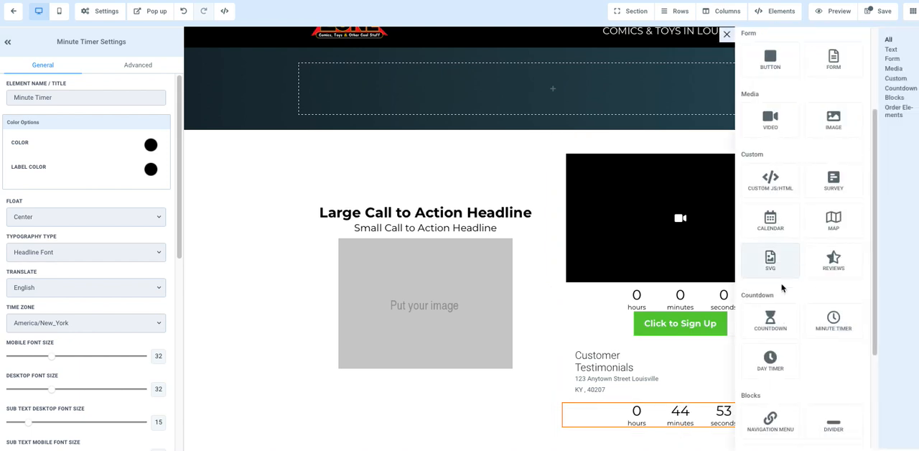
{"action": "scroll", "coordinate": [766, 316], "scroll_direction": "down", "scroll_amount": 1}
{"action": "left_click", "coordinate": [771, 320]}
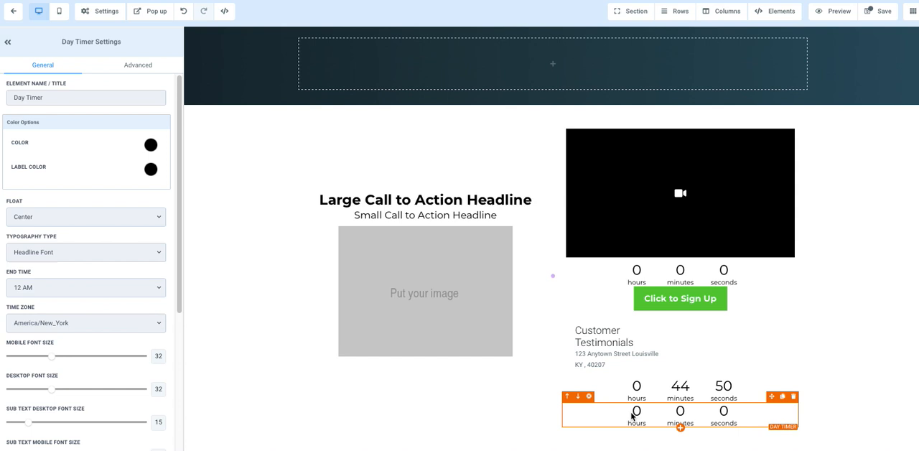
Add a navigation menu below the day timer and move it into the empty column of the dark gradient section
{"action": "left_click", "coordinate": [680, 427]}
{"action": "scroll", "coordinate": [793, 278], "scroll_direction": "down", "scroll_amount": 3}
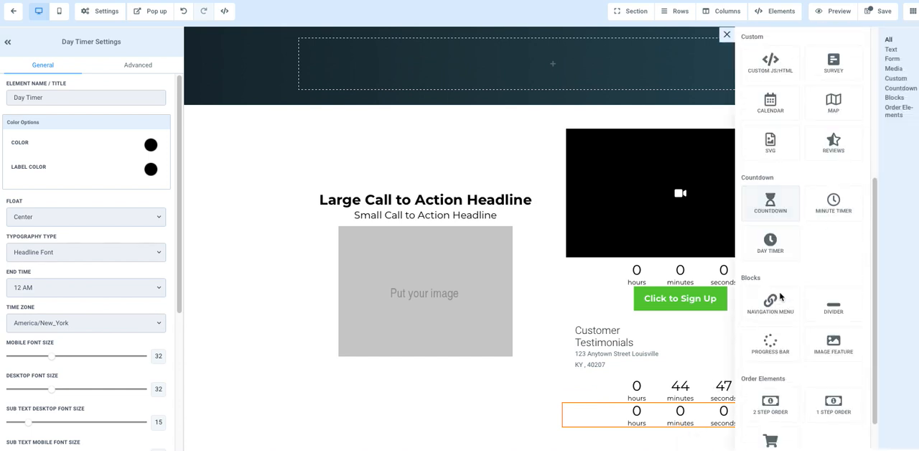
{"action": "left_click", "coordinate": [769, 264]}
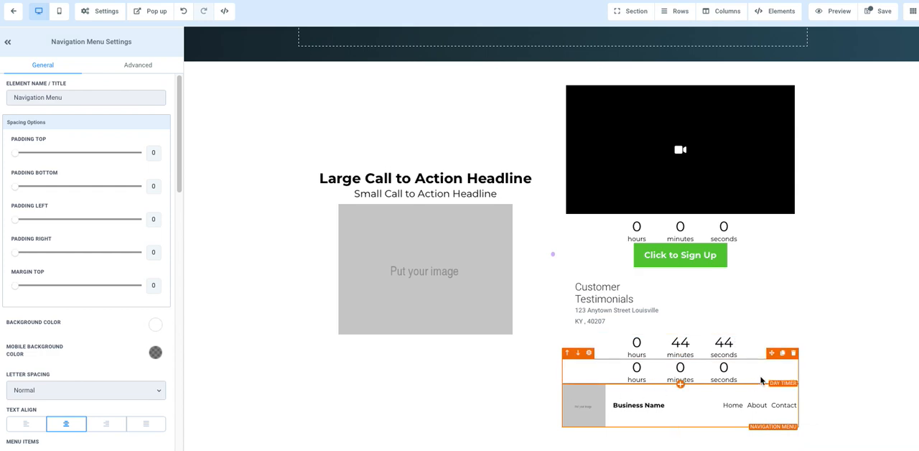
{"action": "left_click_drag", "start_coordinate": [559, 5], "coordinate": [569, 49]}
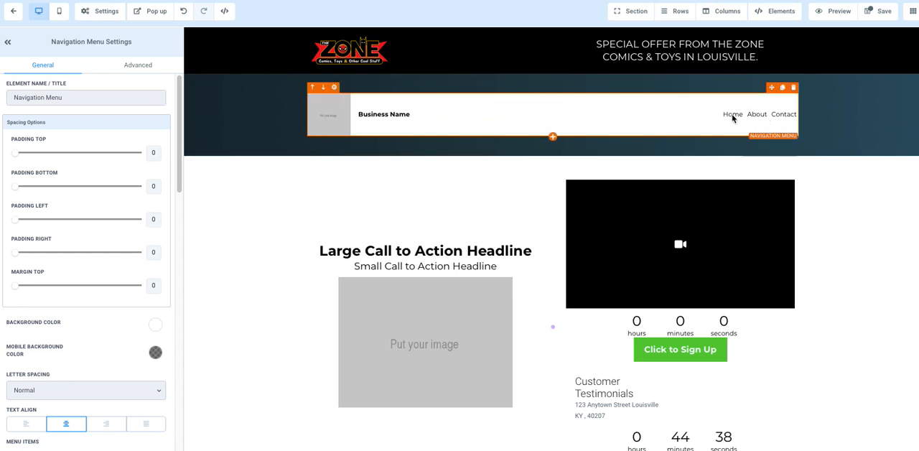
Add a two-step order form below the navigation menu and delete it again
{"action": "left_click", "coordinate": [781, 12]}
{"action": "left_click", "coordinate": [775, 31]}
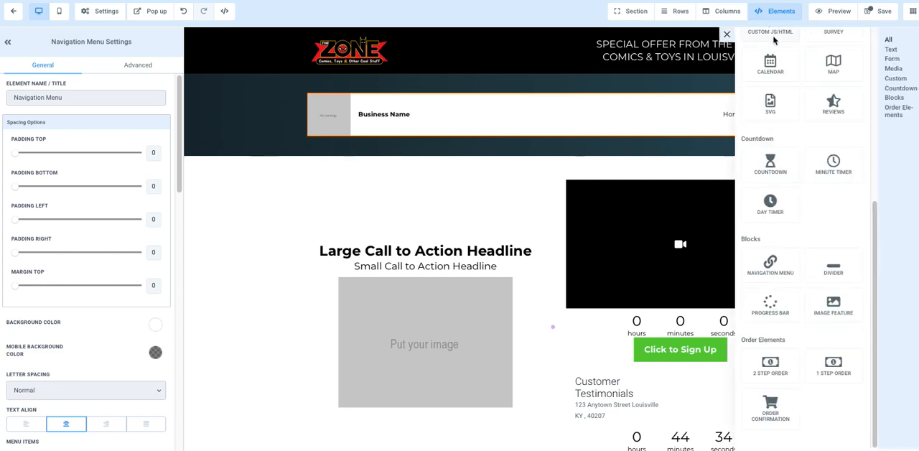
{"action": "left_click", "coordinate": [770, 366]}
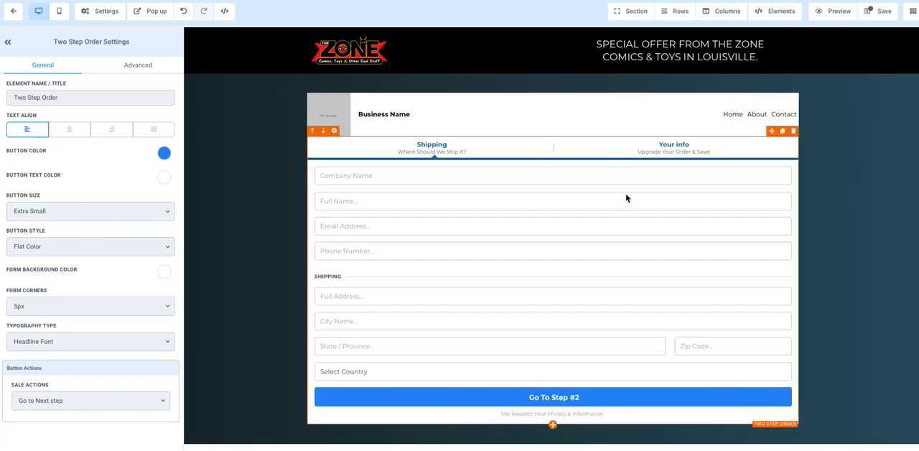
{"action": "left_click", "coordinate": [793, 132]}
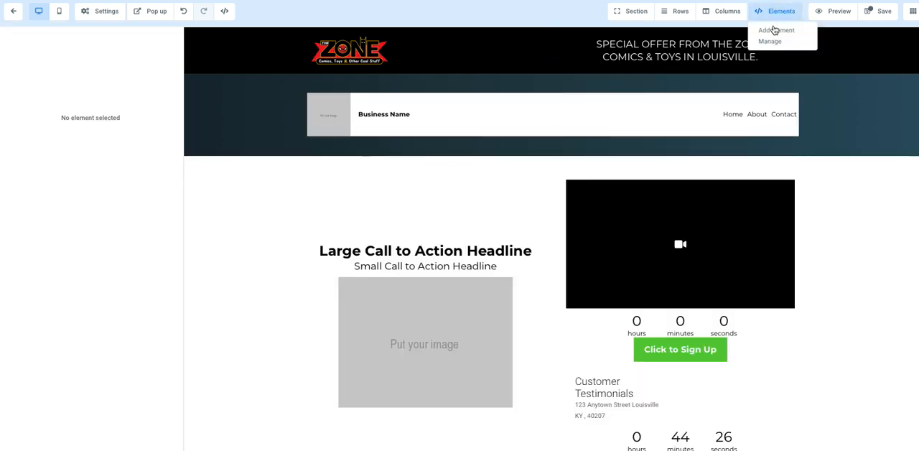
{"action": "left_click", "coordinate": [775, 30]}
{"action": "scroll", "coordinate": [798, 324], "scroll_direction": "down", "scroll_amount": 5}
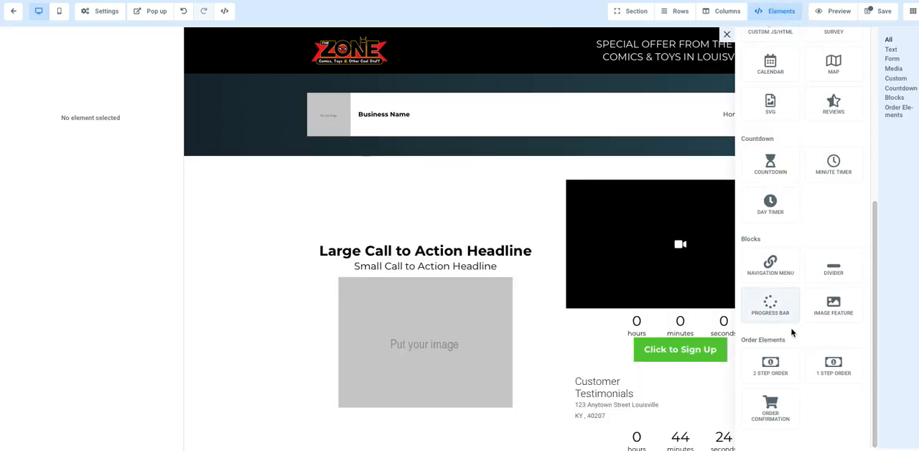
{"action": "scroll", "coordinate": [793, 334], "scroll_direction": "up", "scroll_amount": 3}
{"action": "scroll", "coordinate": [768, 344], "scroll_direction": "up", "scroll_amount": 1}
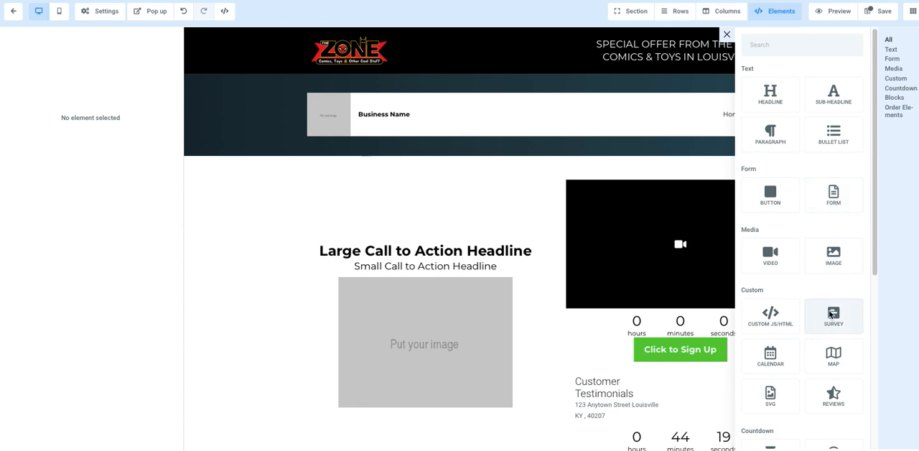
{"action": "left_click", "coordinate": [782, 355]}
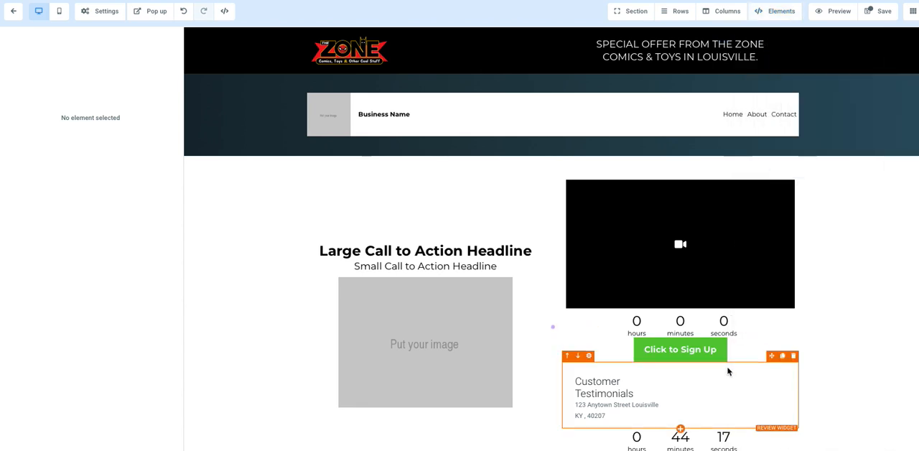
{"action": "scroll", "coordinate": [643, 381], "scroll_direction": "down", "scroll_amount": 1}
{"action": "scroll", "coordinate": [488, 322], "scroll_direction": "up", "scroll_amount": 1}
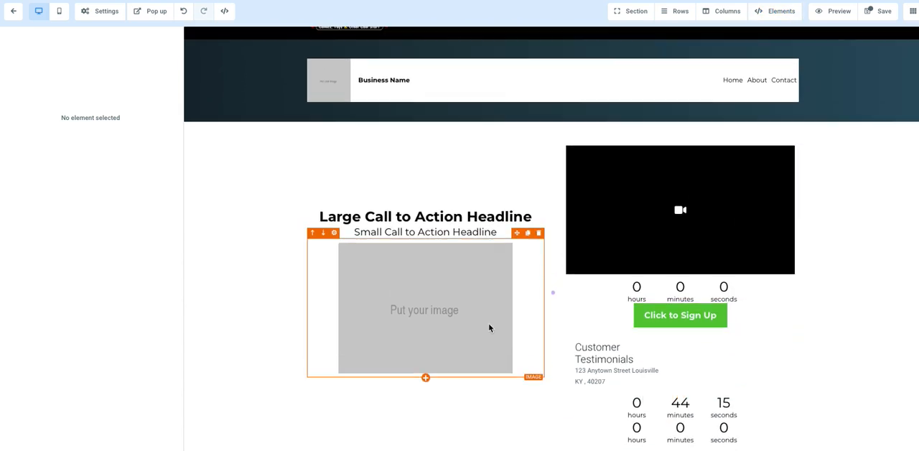
Add a calendar element below the placeholder image in the first column and dismiss the calendar selection dialog
{"action": "left_click", "coordinate": [425, 407]}
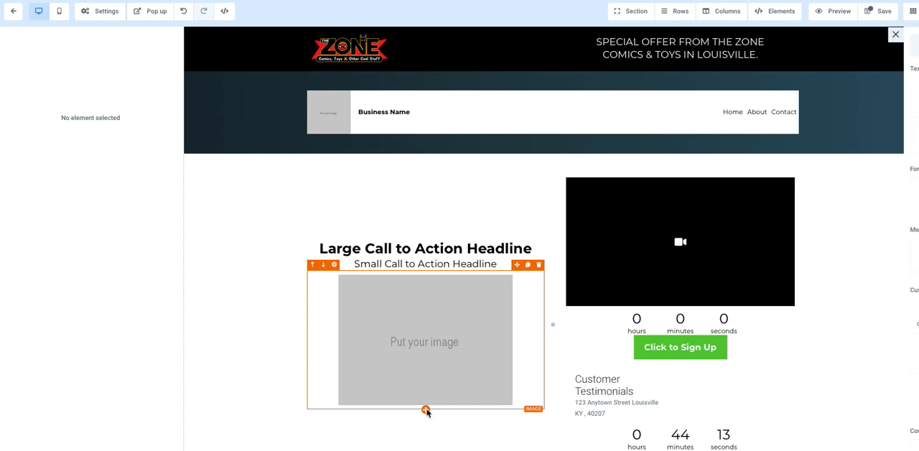
{"action": "left_click", "coordinate": [769, 353]}
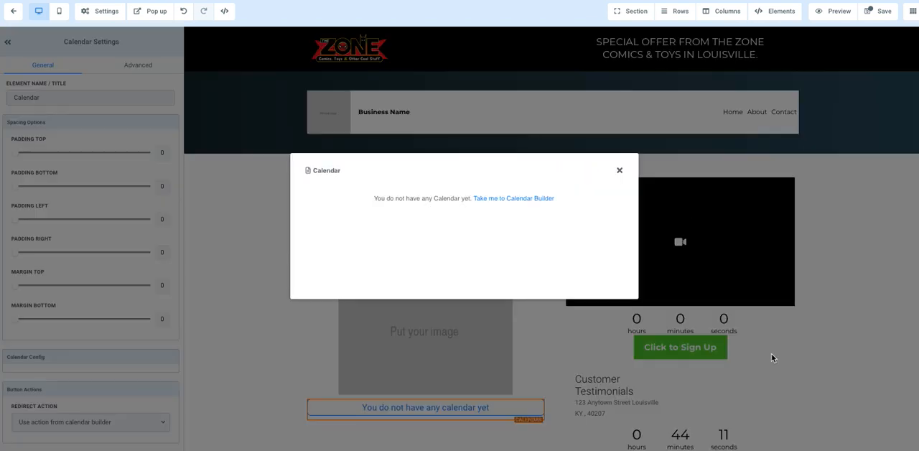
{"action": "left_click", "coordinate": [620, 171]}
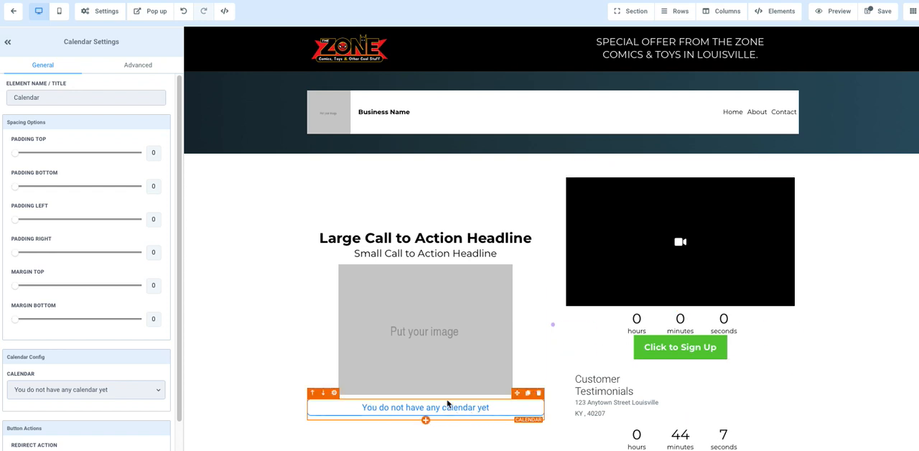
Add a form element below the calendar and assign the Support Ticket form to it
{"action": "scroll", "coordinate": [429, 227], "scroll_direction": "down", "scroll_amount": 1}
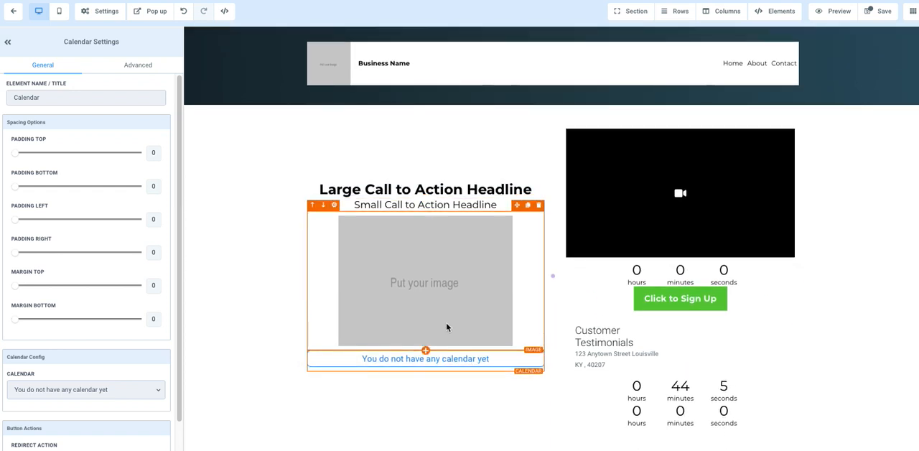
{"action": "left_click", "coordinate": [425, 372]}
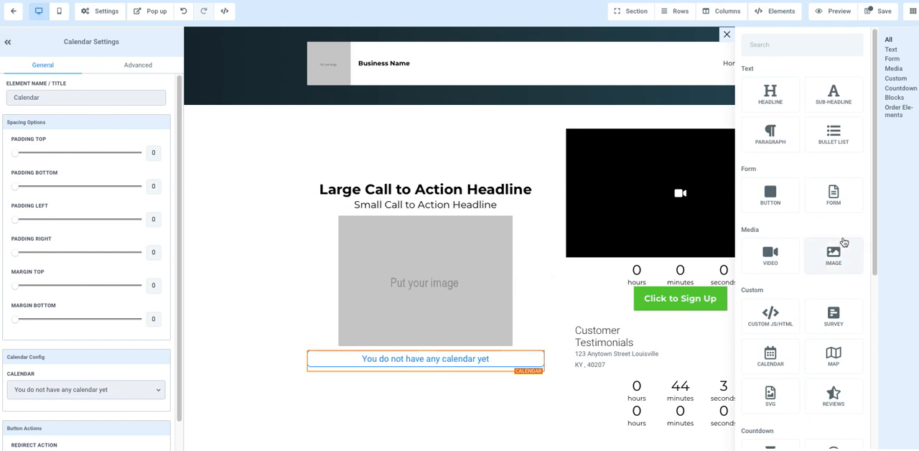
{"action": "left_click", "coordinate": [838, 191]}
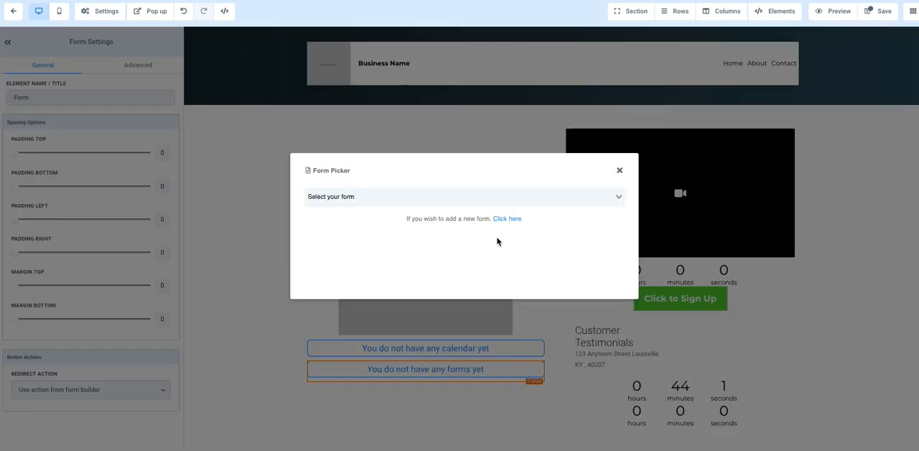
{"action": "left_click", "coordinate": [526, 198]}
{"action": "left_click", "coordinate": [397, 216]}
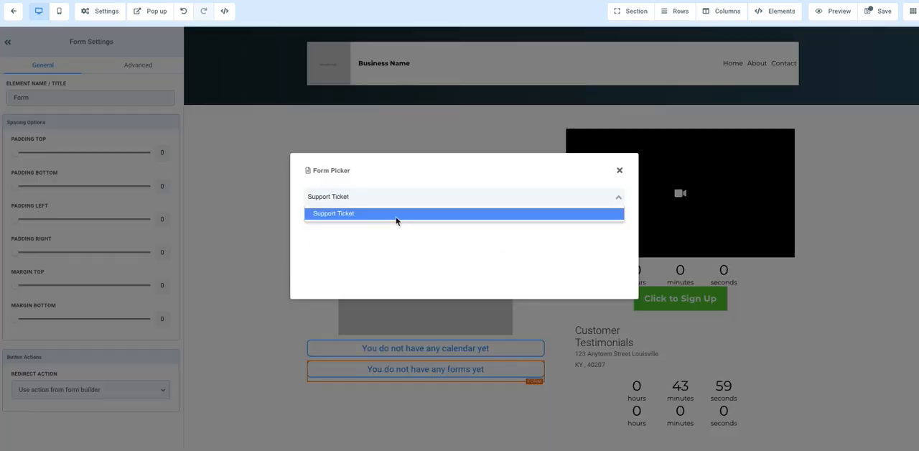
Look over the inserted support form and delete the calendar element above it
{"action": "scroll", "coordinate": [280, 219], "scroll_direction": "down", "scroll_amount": 3}
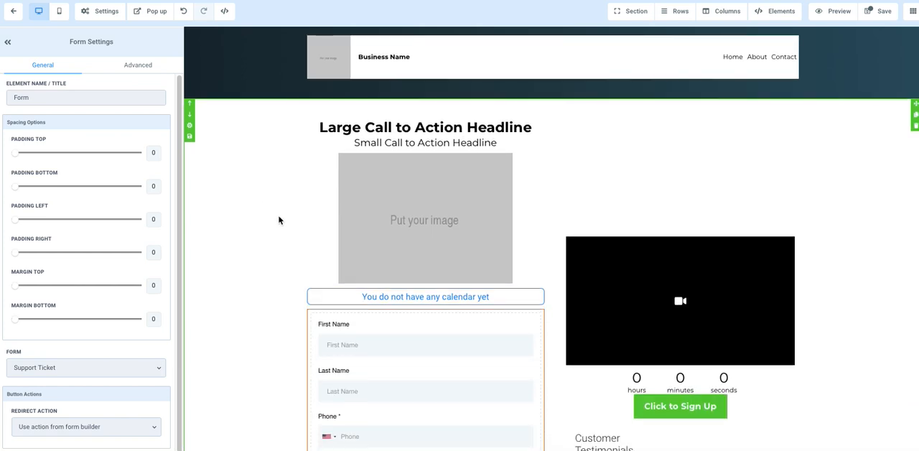
{"action": "scroll", "coordinate": [279, 219], "scroll_direction": "down", "scroll_amount": 1}
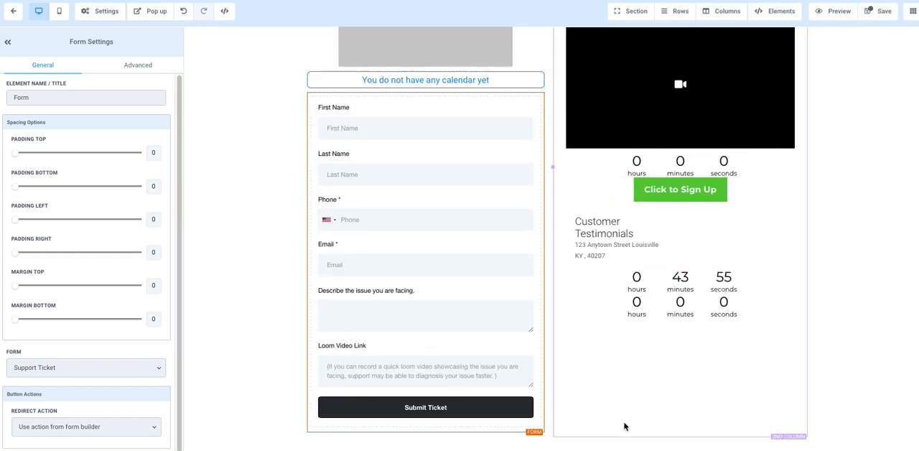
{"action": "scroll", "coordinate": [457, 317], "scroll_direction": "up", "scroll_amount": 5}
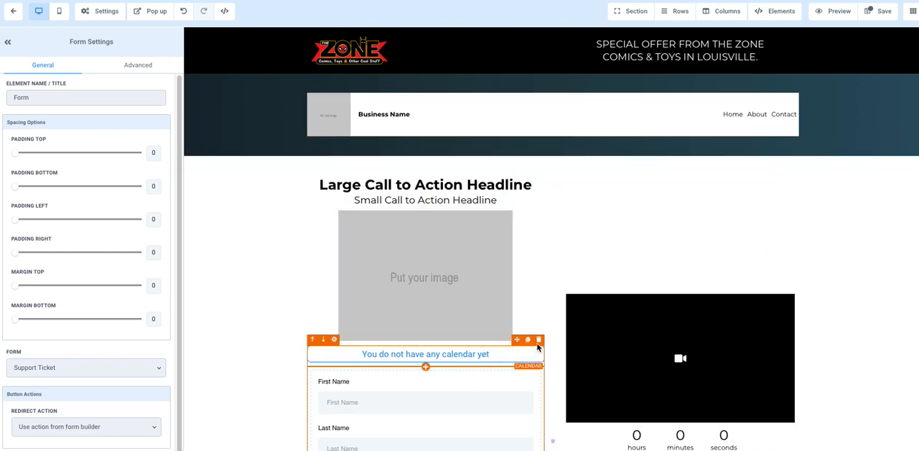
{"action": "left_click", "coordinate": [539, 341]}
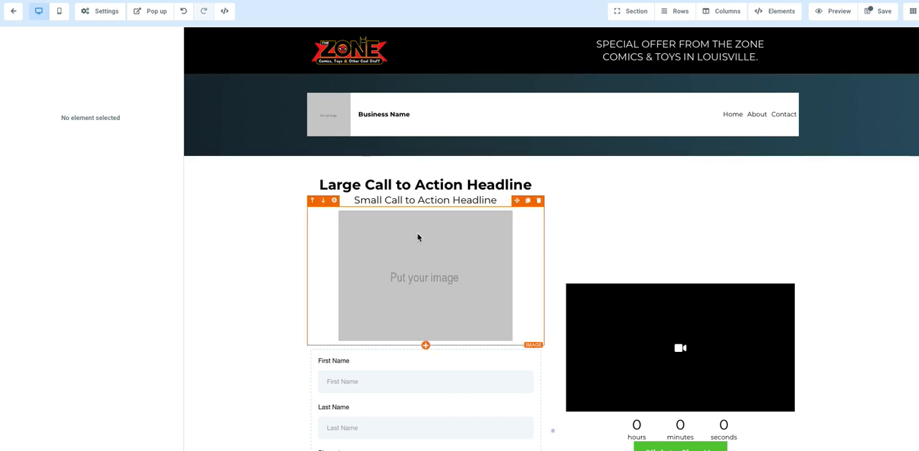
Set the placeholder image's left padding to 8 and look through its alignment, size and action options
{"action": "left_click", "coordinate": [365, 258]}
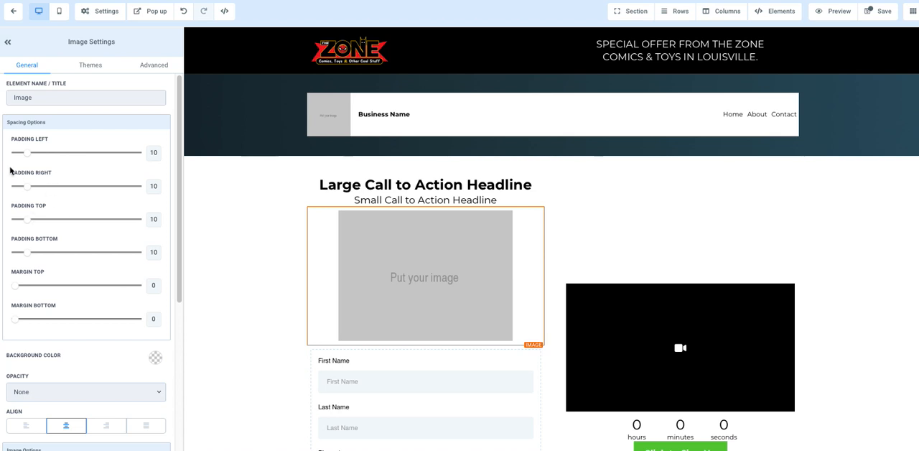
{"action": "mouse_move", "coordinate": [27, 156]}
{"action": "left_mouse_down"}
{"action": "mouse_move", "coordinate": [148, 152]}
{"action": "mouse_move", "coordinate": [25, 153]}
{"action": "left_mouse_up"}
{"action": "scroll", "coordinate": [50, 204], "scroll_direction": "down", "scroll_amount": 1}
{"action": "scroll", "coordinate": [73, 316], "scroll_direction": "down", "scroll_amount": 2}
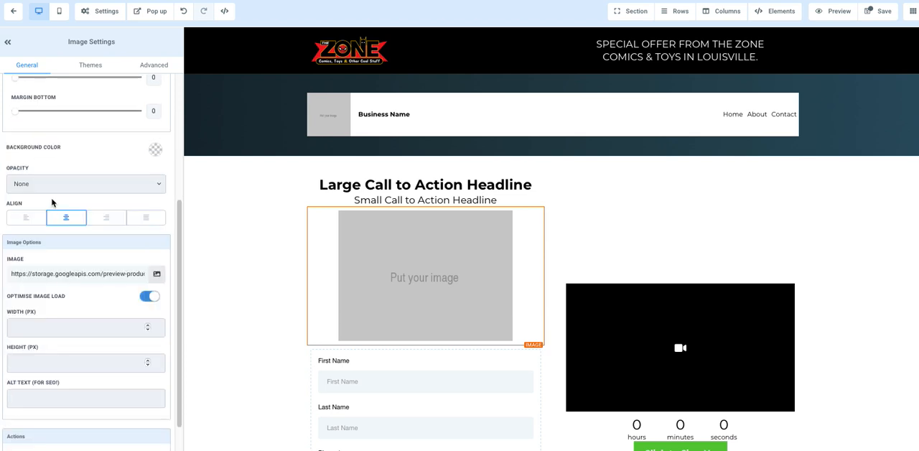
{"action": "scroll", "coordinate": [50, 364], "scroll_direction": "down", "scroll_amount": 1}
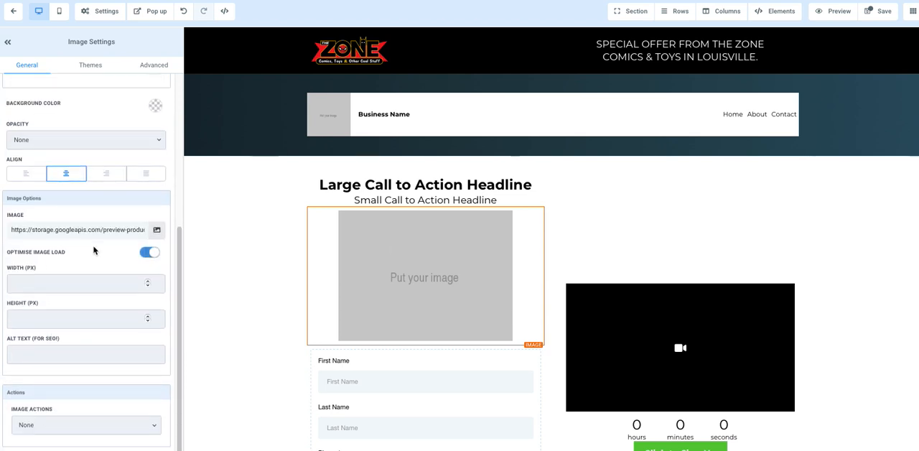
{"action": "scroll", "coordinate": [93, 250], "scroll_direction": "up", "scroll_amount": 4}
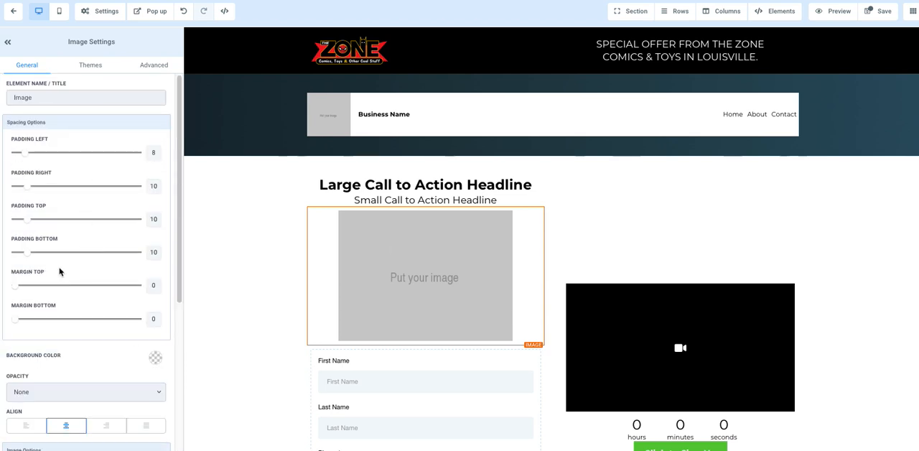
Try the thin white-bordered theme on the placeholder image and replace it with the rounded theme with a strong drop shadow
{"action": "left_click", "coordinate": [90, 65]}
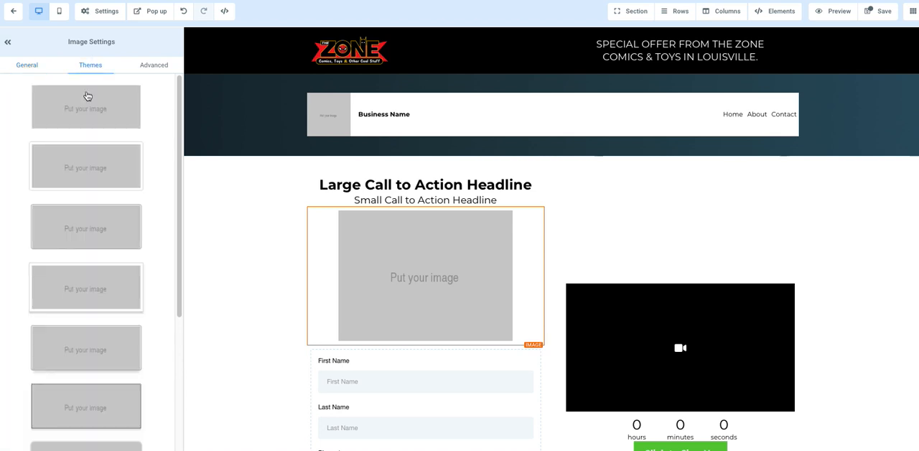
{"action": "left_click", "coordinate": [82, 190]}
{"action": "scroll", "coordinate": [76, 127], "scroll_direction": "down", "scroll_amount": 3}
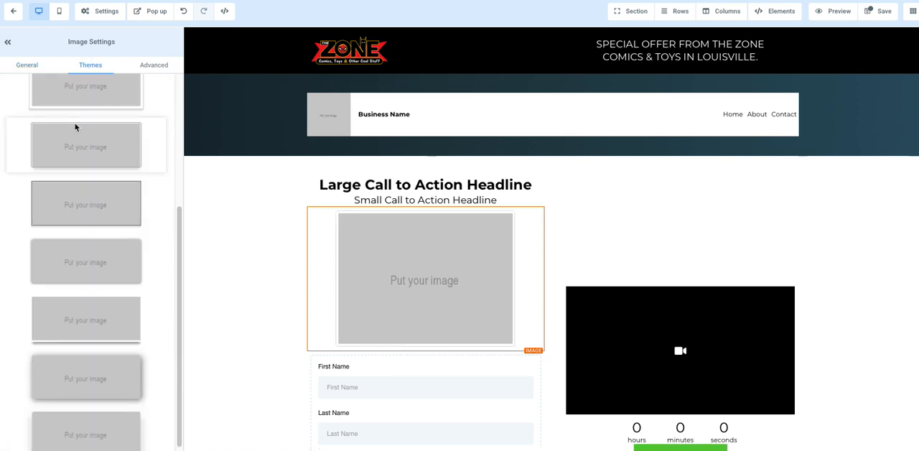
{"action": "left_click", "coordinate": [78, 377]}
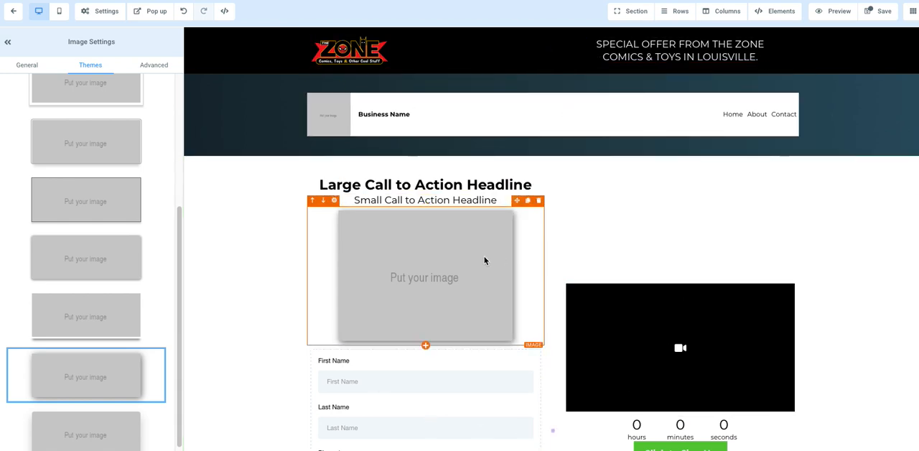
Set the Large Call to Action Headline's left padding to 8 and its top margin to 4
{"action": "left_click", "coordinate": [415, 185]}
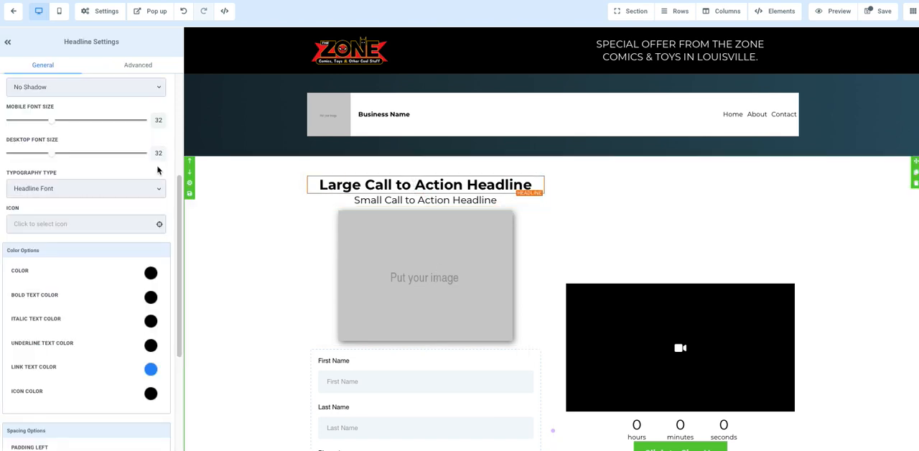
{"action": "scroll", "coordinate": [82, 153], "scroll_direction": "up", "scroll_amount": 5}
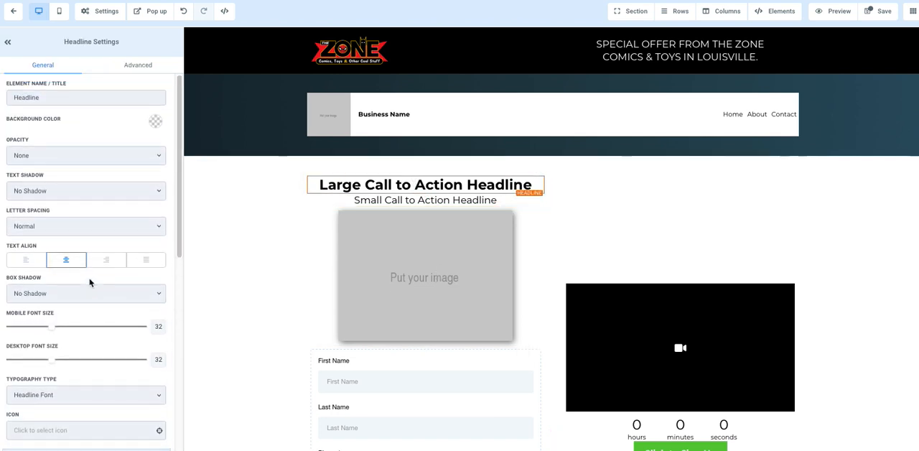
{"action": "mouse_move", "coordinate": [53, 366]}
{"action": "left_mouse_down"}
{"action": "mouse_move", "coordinate": [98, 364]}
{"action": "mouse_move", "coordinate": [51, 365]}
{"action": "left_mouse_up"}
{"action": "scroll", "coordinate": [105, 283], "scroll_direction": "down", "scroll_amount": 4}
{"action": "scroll", "coordinate": [88, 324], "scroll_direction": "down", "scroll_amount": 4}
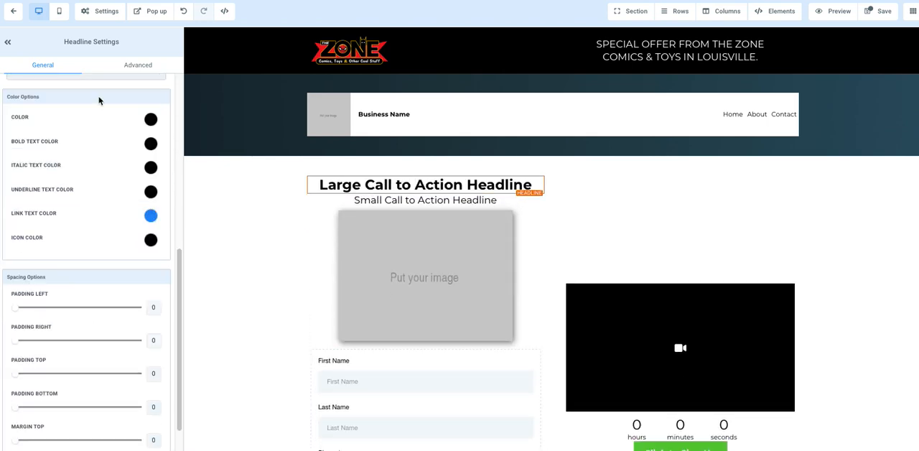
{"action": "scroll", "coordinate": [95, 208], "scroll_direction": "down", "scroll_amount": 1}
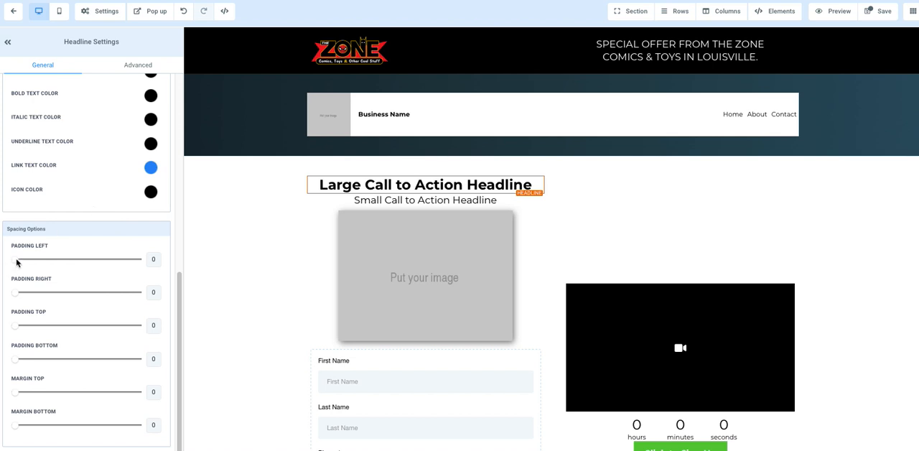
{"action": "mouse_move", "coordinate": [16, 262]}
{"action": "left_mouse_down"}
{"action": "mouse_move", "coordinate": [76, 268]}
{"action": "mouse_move", "coordinate": [25, 270]}
{"action": "left_mouse_up"}
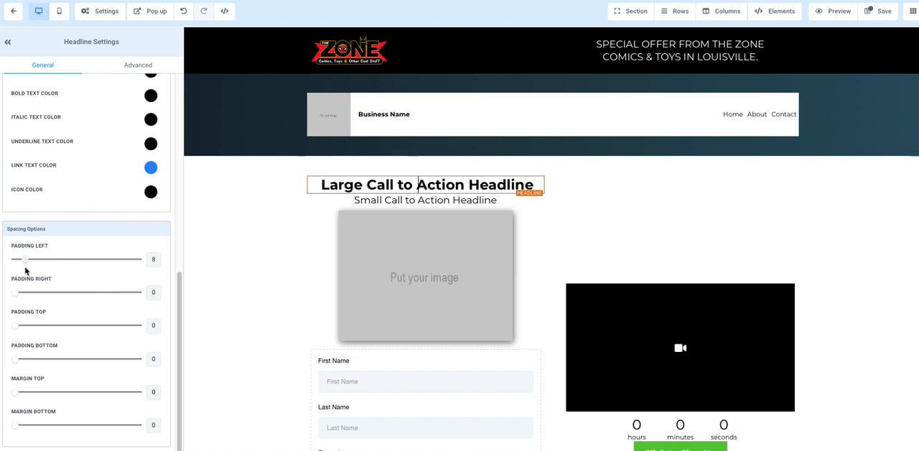
{"action": "left_click_drag", "start_coordinate": [64, 396], "coordinate": [19, 391]}
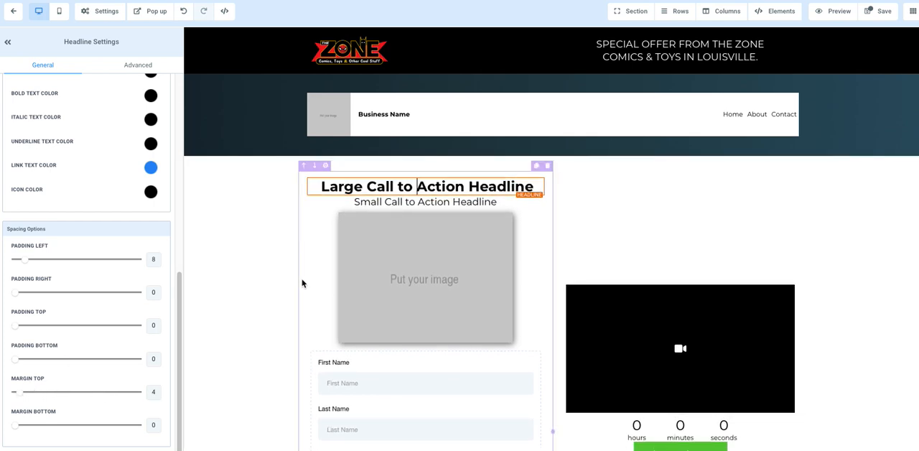
{"action": "scroll", "coordinate": [301, 280], "scroll_direction": "down", "scroll_amount": 5}
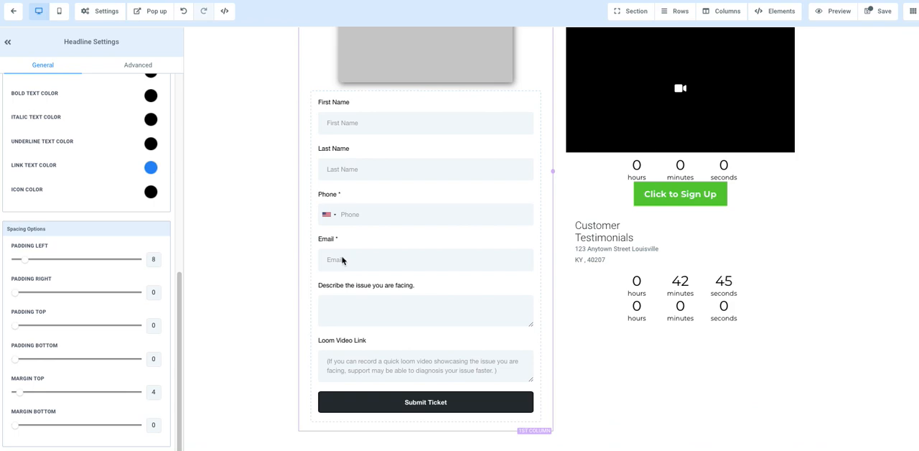